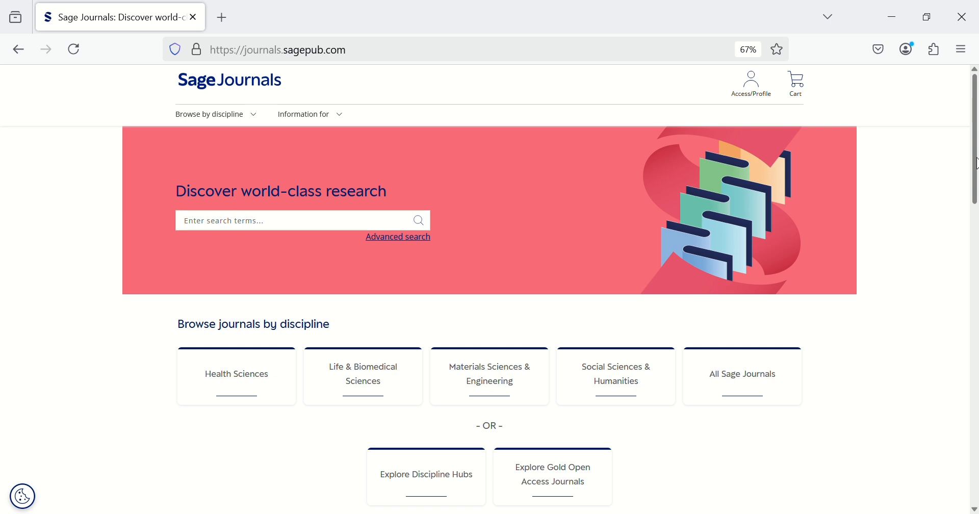
Search all journals for "The role of the librarian in the librarys" and complete the human verification
drag(976, 164, 975, 471)
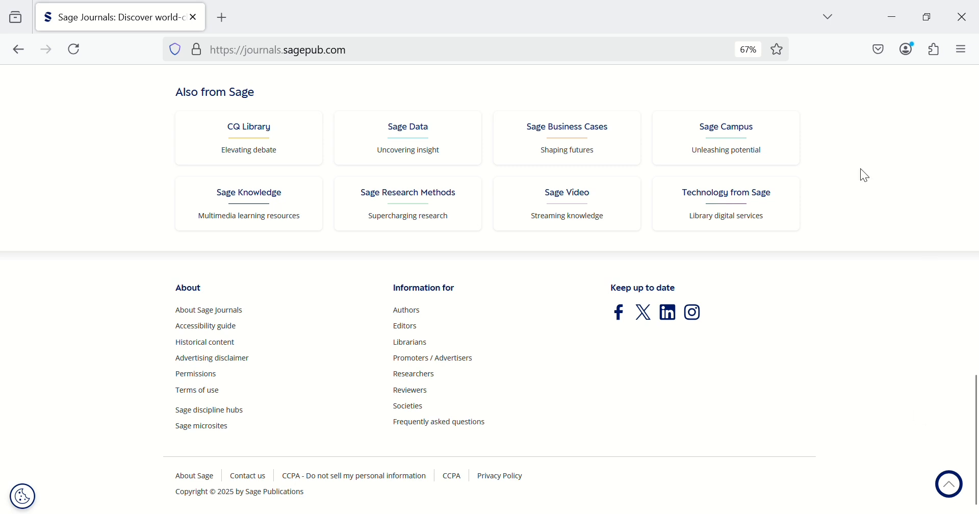
drag(974, 466, 925, 76)
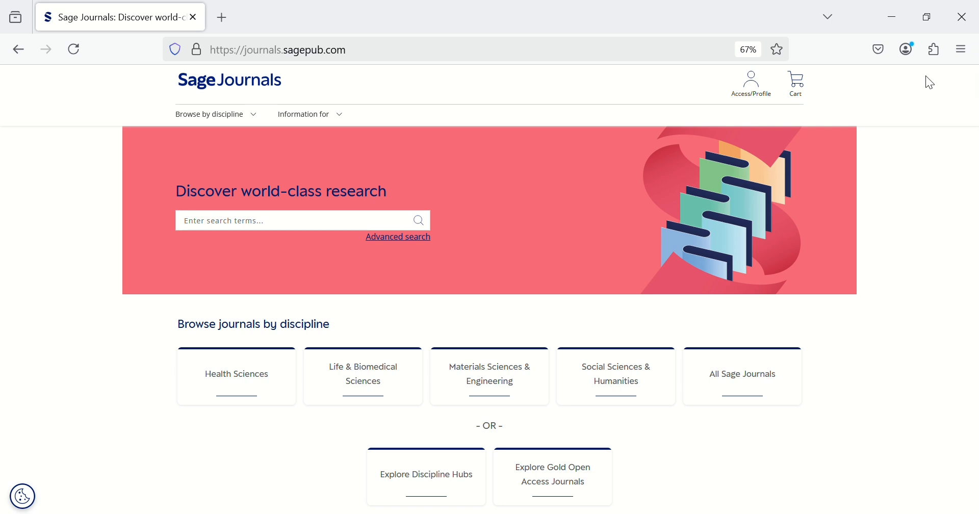
click(274, 231)
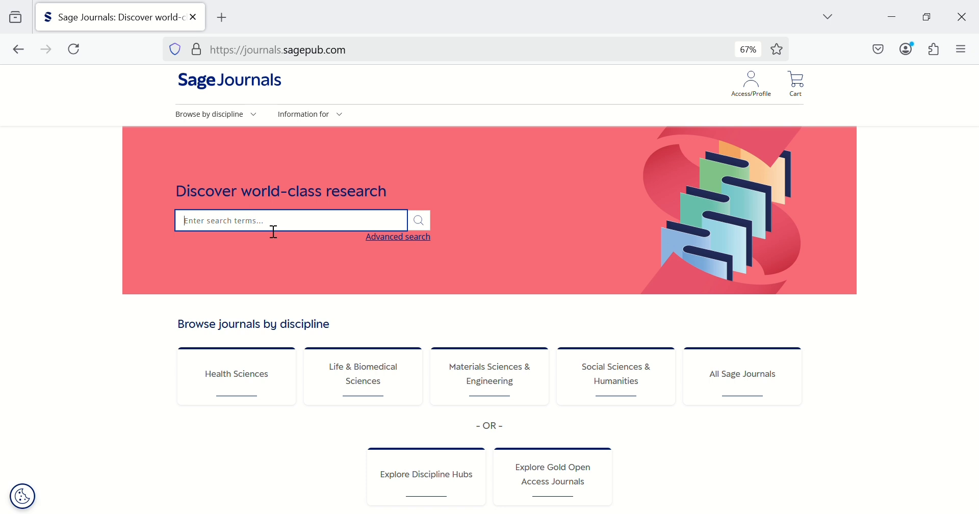
text(The role of the librarian in the librarys)
click(425, 222)
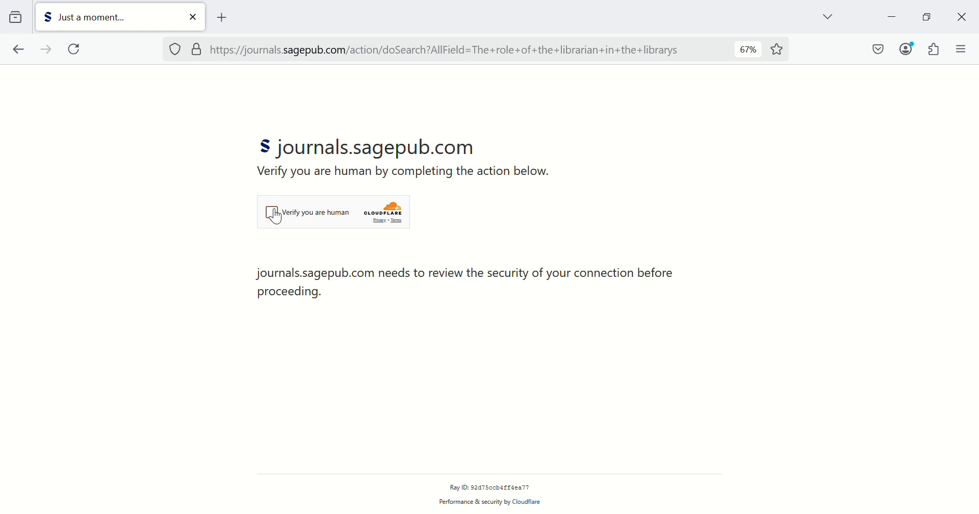
click(273, 213)
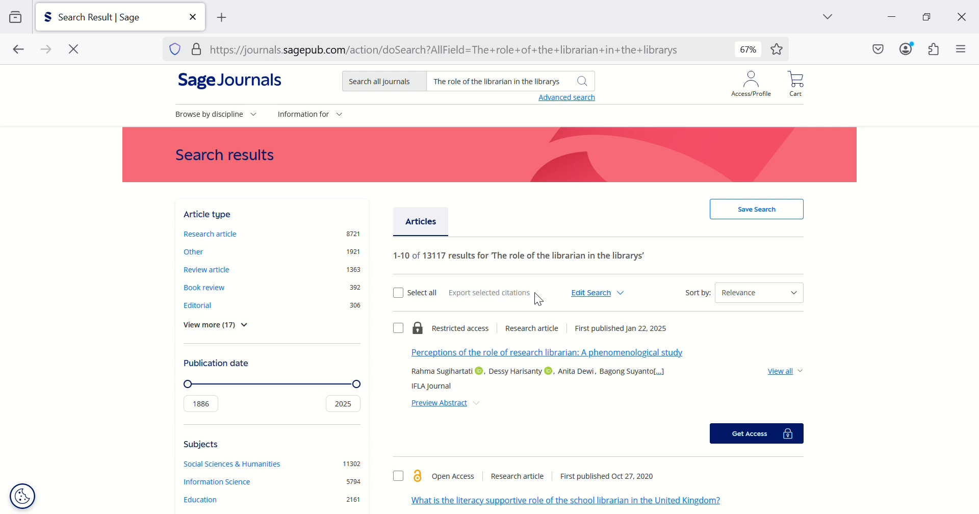
Open the advanced search, enter "the role of the librarian in the librarys" as search terms, and restrict them to Title
click(270, 96)
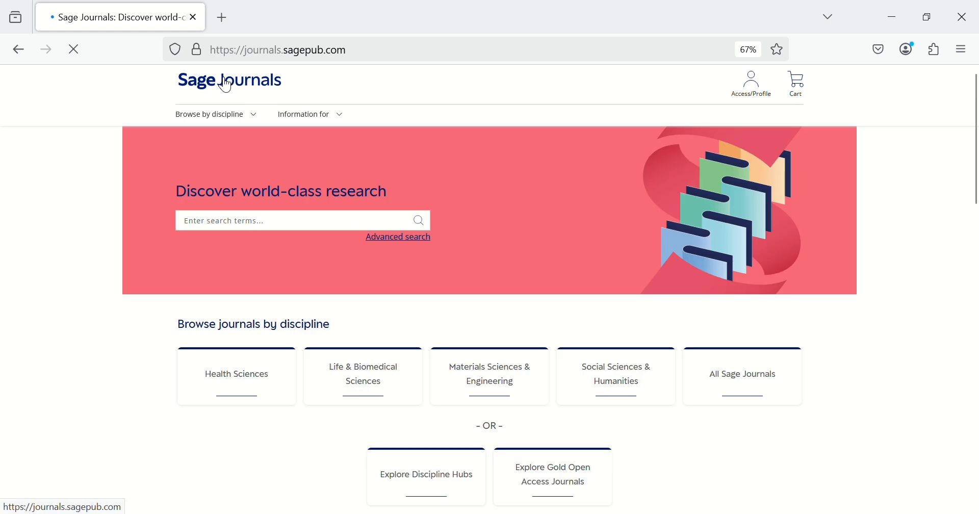
click(402, 240)
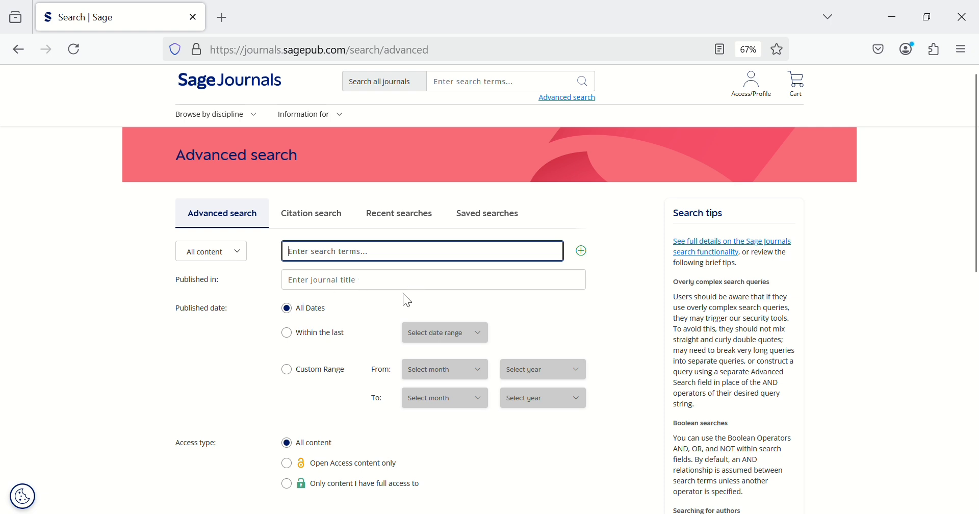
click(947, 388)
text(the role of the librarian in the librarys)
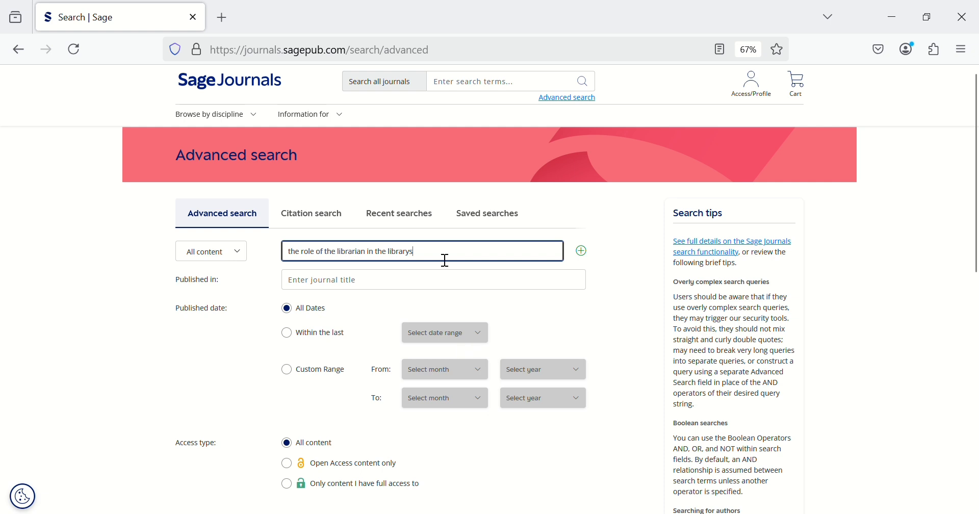
click(239, 253)
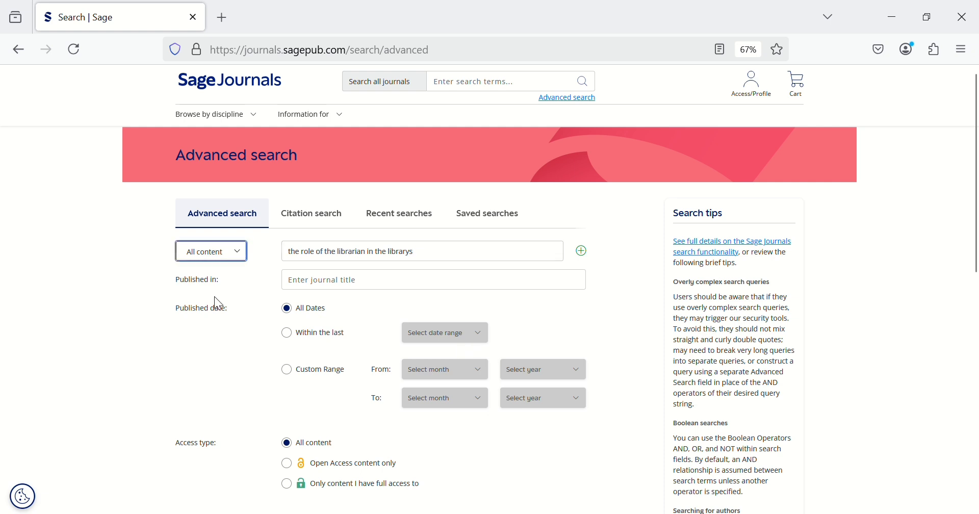
key(Down)
click(293, 364)
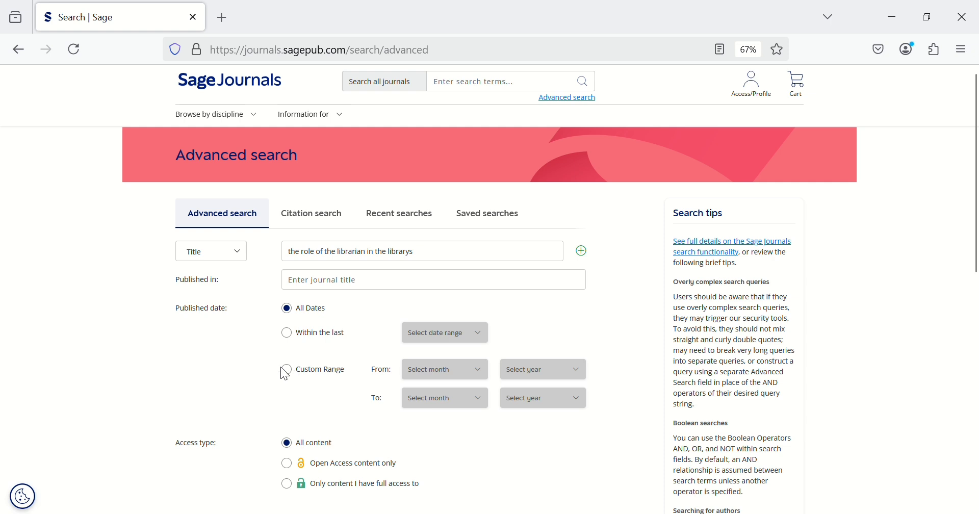
Limit the published date to a custom range from 2020 to 2025
click(285, 371)
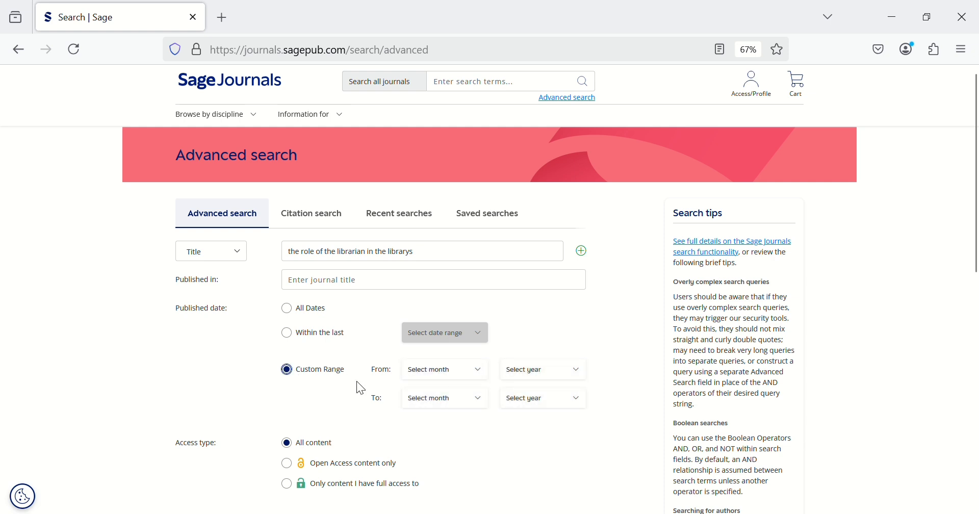
click(586, 378)
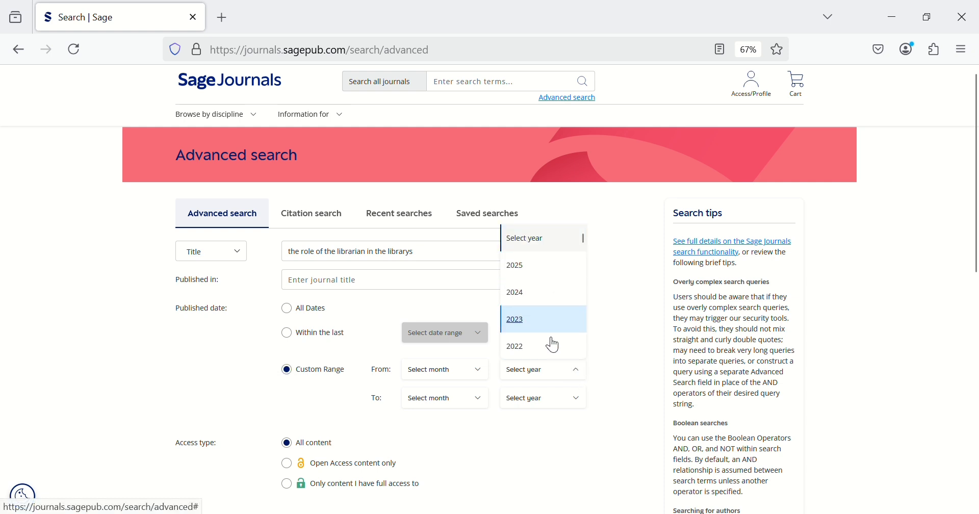
mouse_move(580, 240)
mouse_down()
mouse_move(583, 250)
mouse_move(579, 230)
mouse_move(581, 253)
mouse_move(580, 237)
mouse_up()
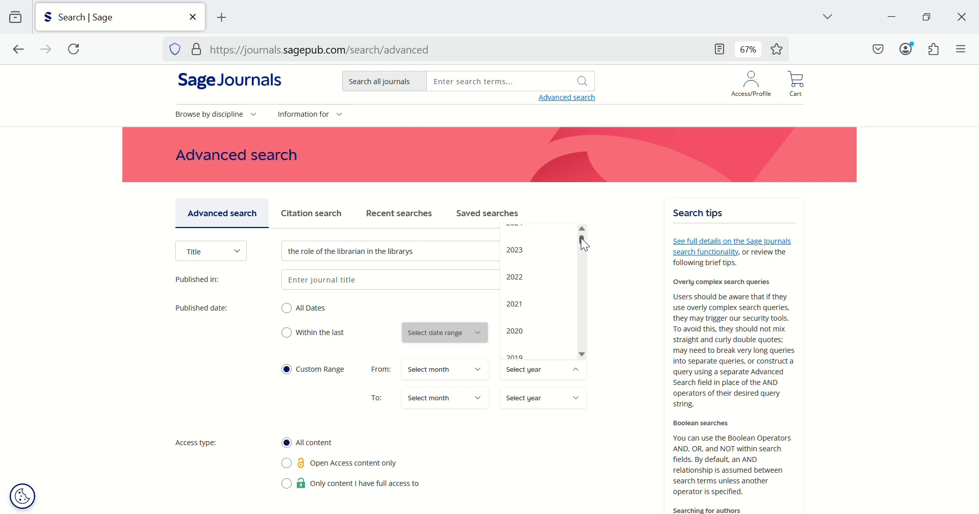
click(518, 332)
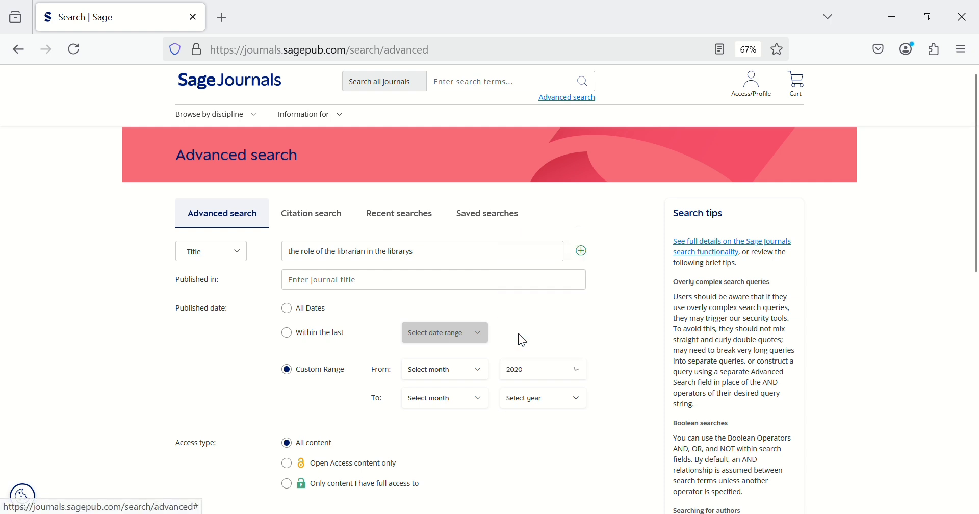
click(585, 403)
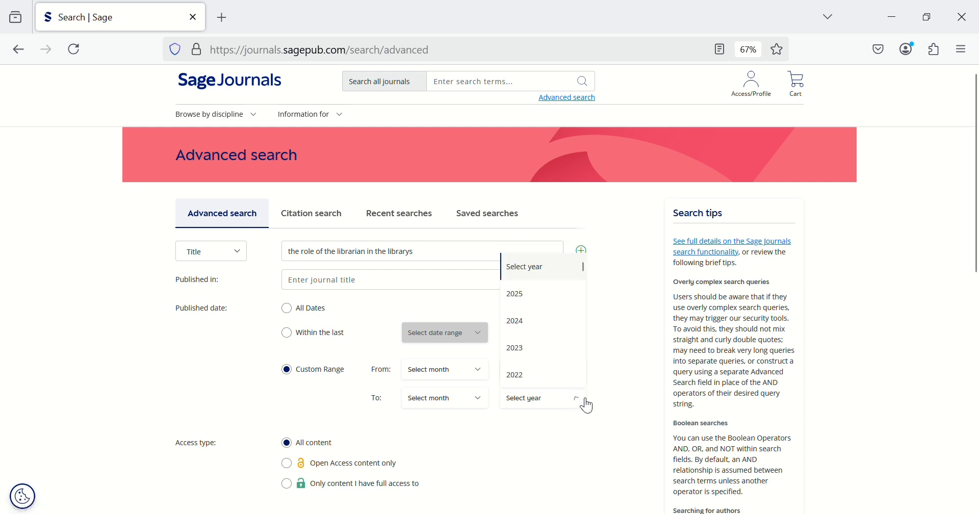
click(543, 293)
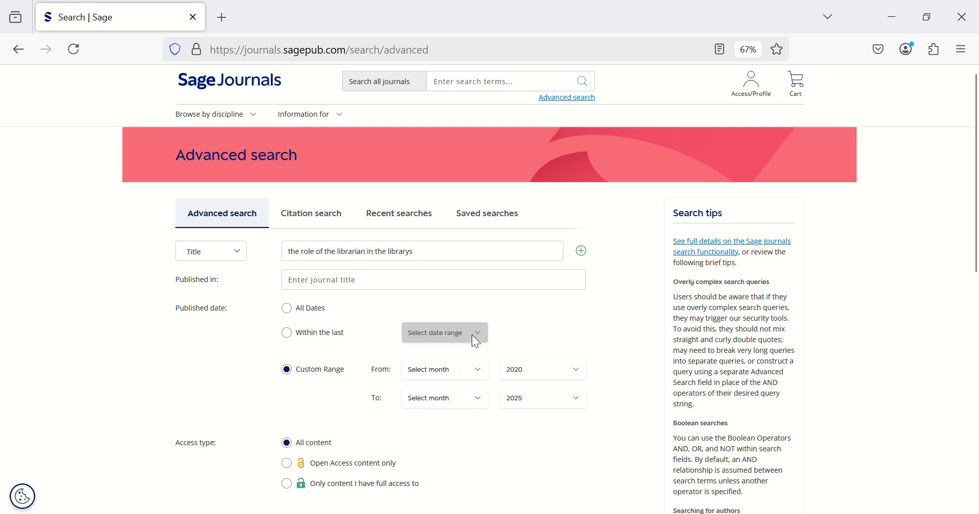
Restrict the access type to Open Access content only and run the advanced search
click(286, 463)
drag(977, 204, 965, 230)
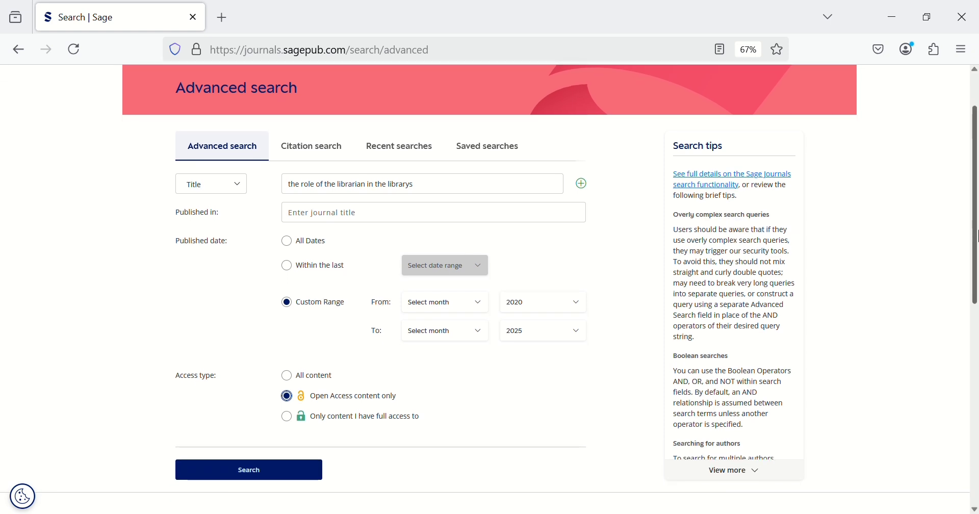
click(286, 476)
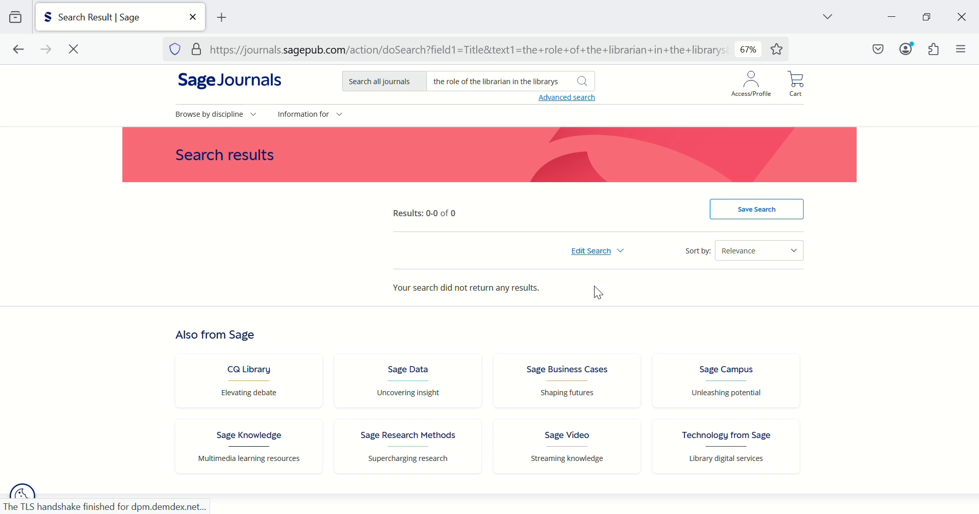
Edit the title search to use the All content access type and run it again
click(608, 252)
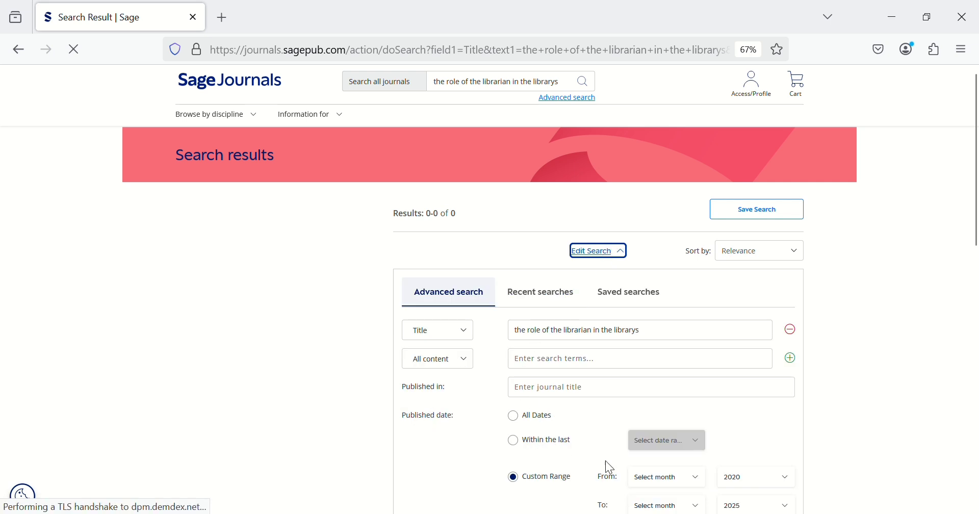
click(466, 337)
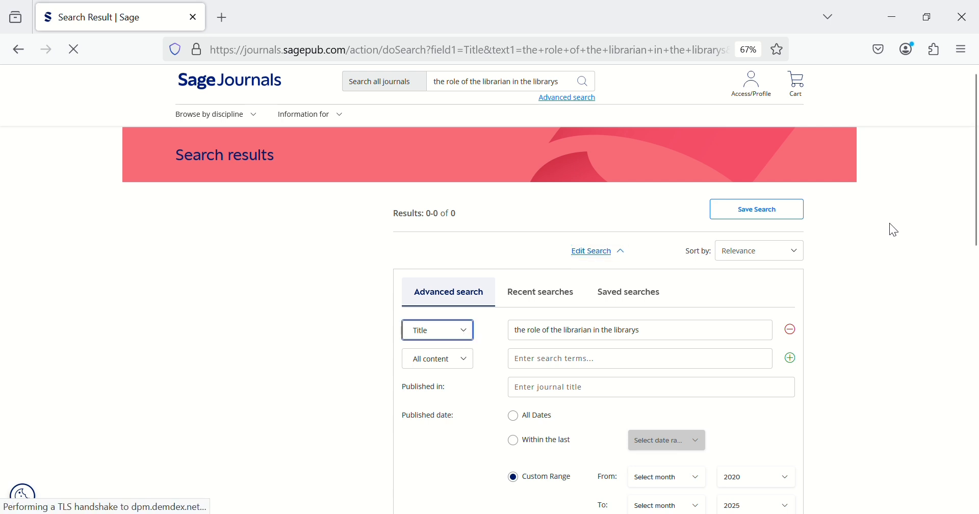
drag(973, 209, 884, 283)
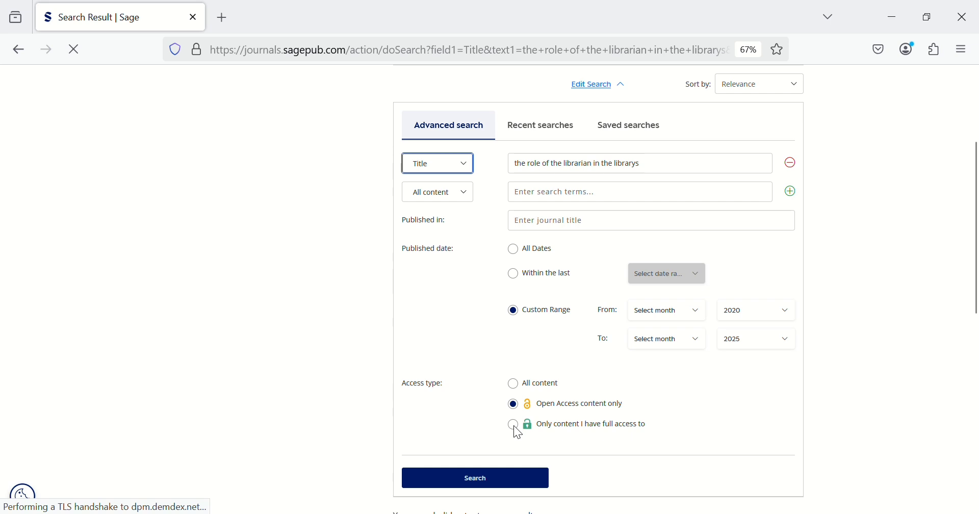
click(512, 384)
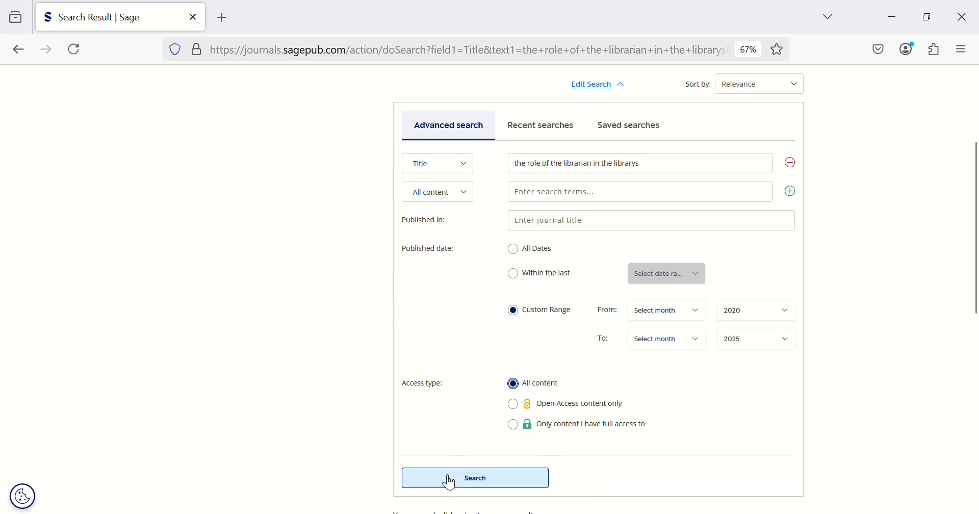
click(495, 479)
click(494, 480)
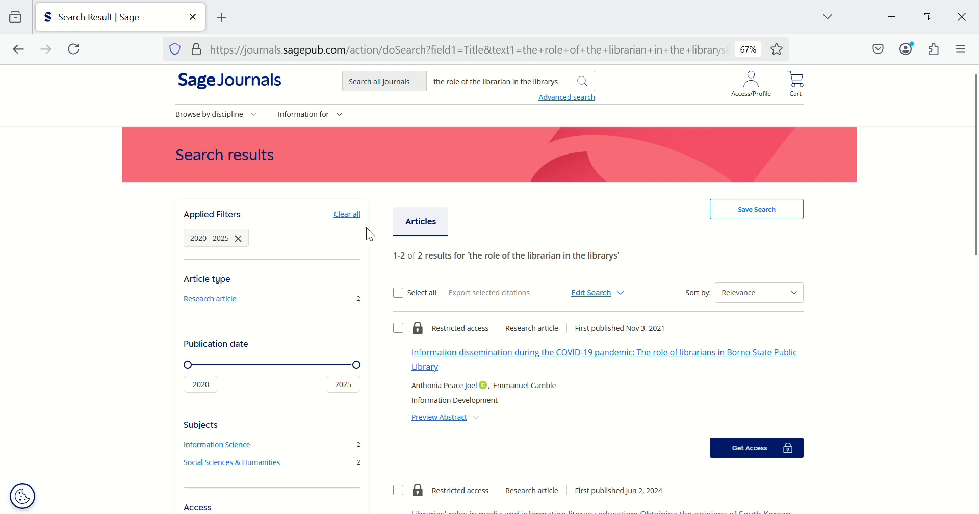
Return to the home page and search for "the role of the librarian in the library AND covid-19" using the AND operator
click(250, 87)
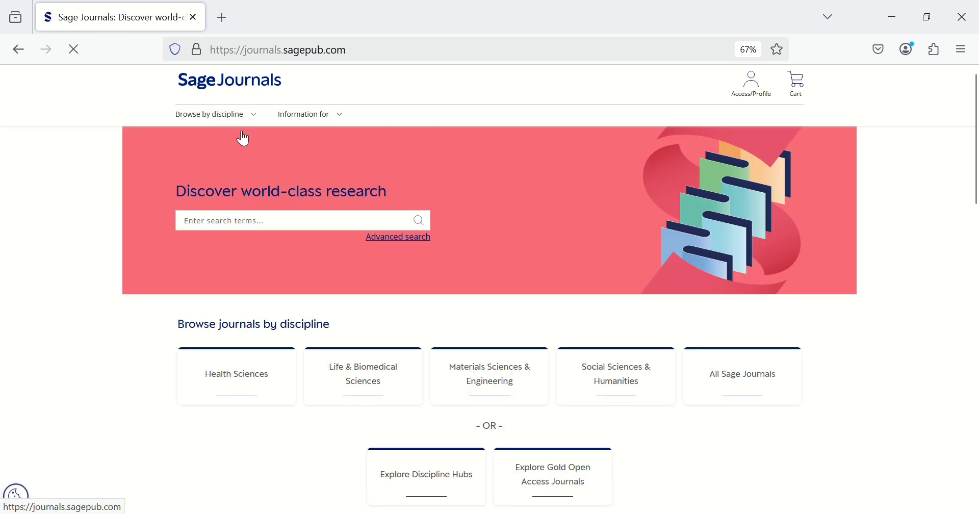
click(255, 235)
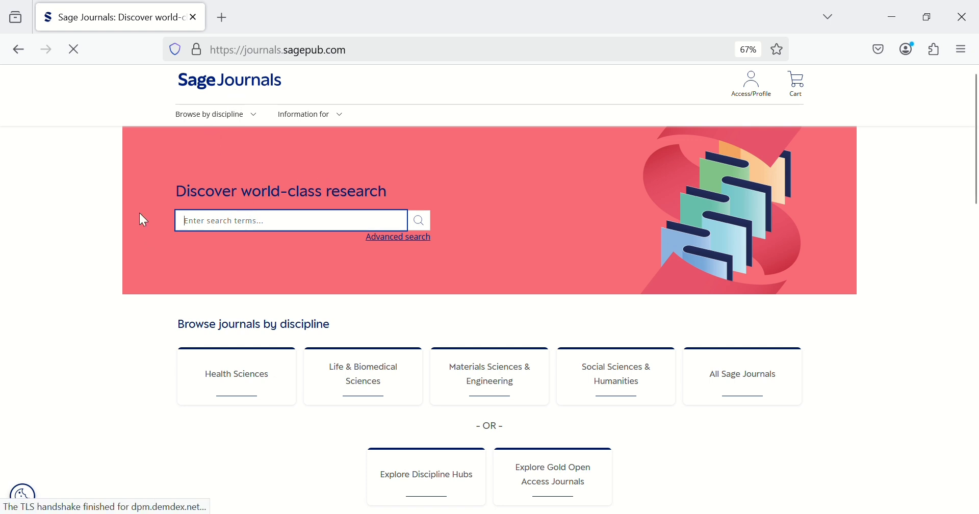
text(library)
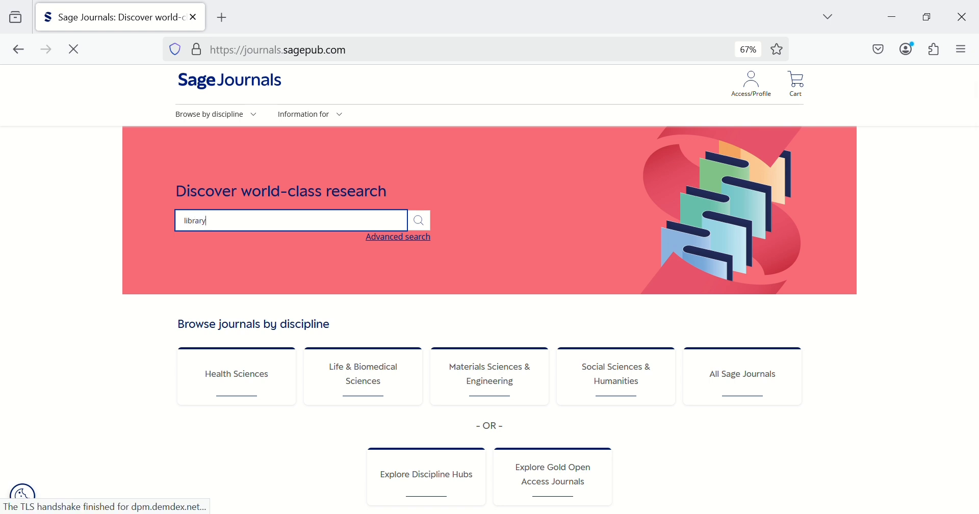
key(BackSpace)
key(BackSpace)
key(BackSpace)
key(BackSpace)
key(BackSpace)
key(BackSpace)
key(BackSpace)
text(the role of)
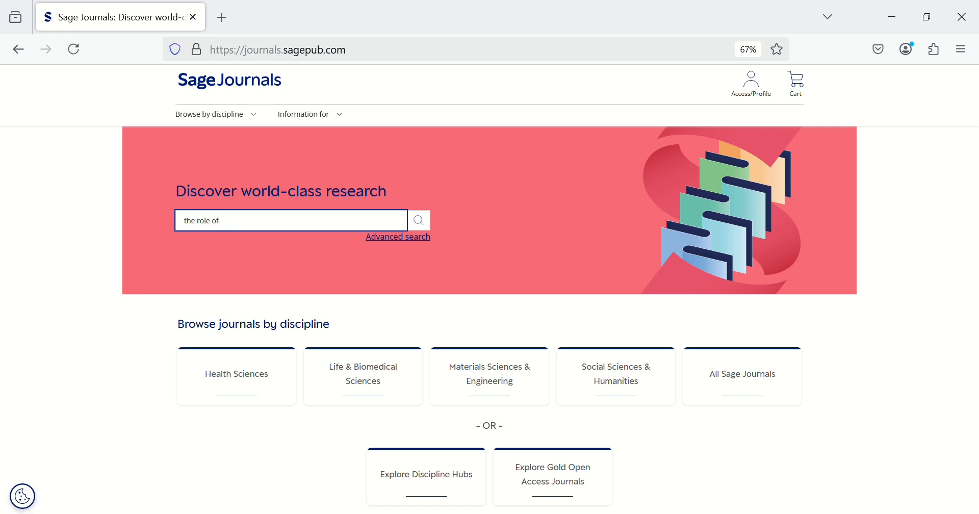
text( the librarian in the library AND cov)
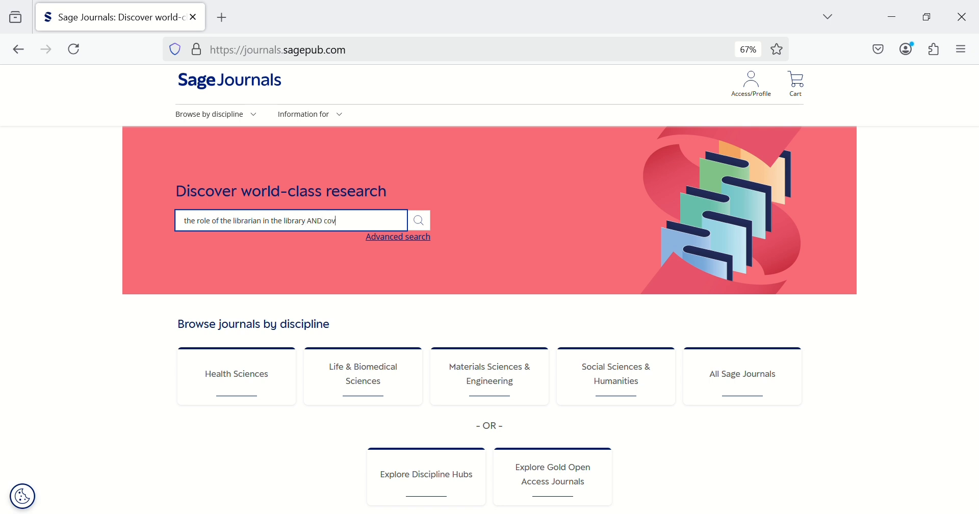
text(id-19)
click(427, 223)
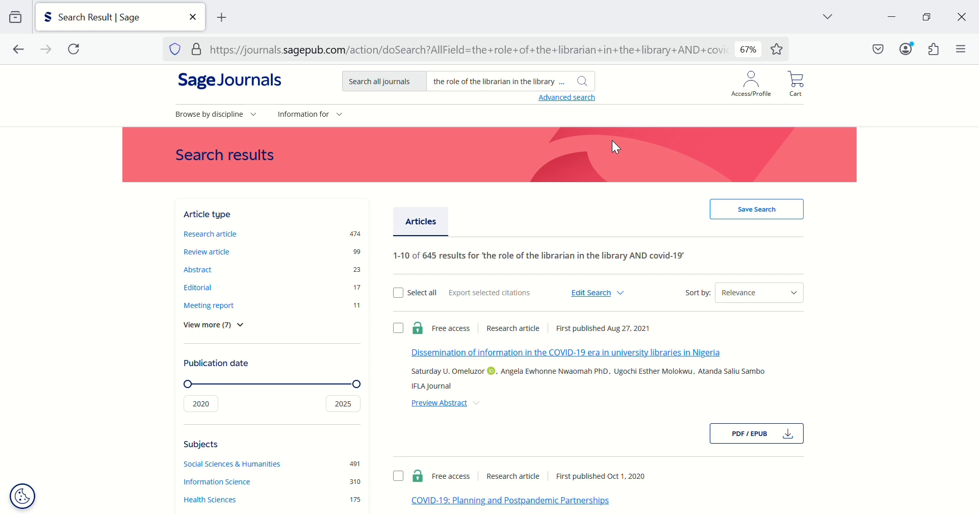
Search for the exact phrase "the role of the librarian in the library" enclosed in double quotation marks
key(alt+Left)
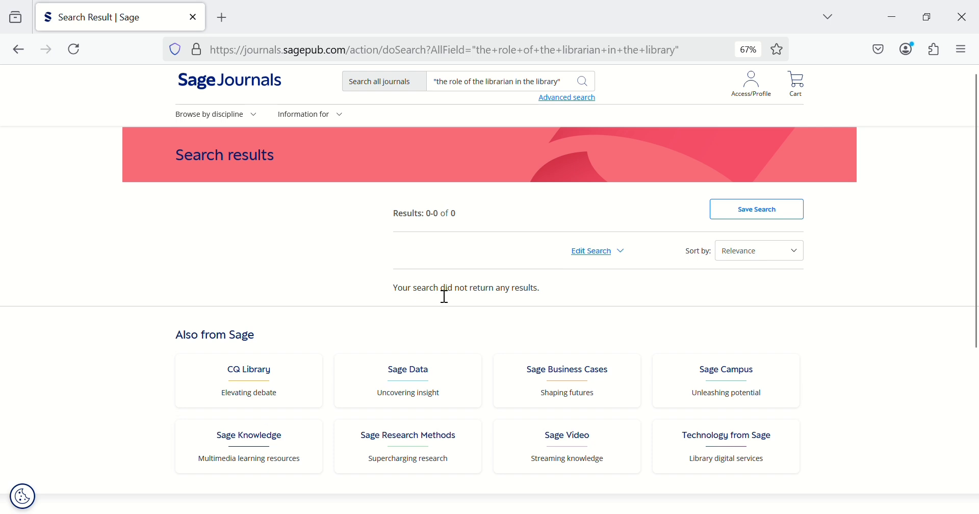
Replace the search terms with the quoted query 'the role of the librarian in the library AND covid-19' and review the listed articles
click(575, 86)
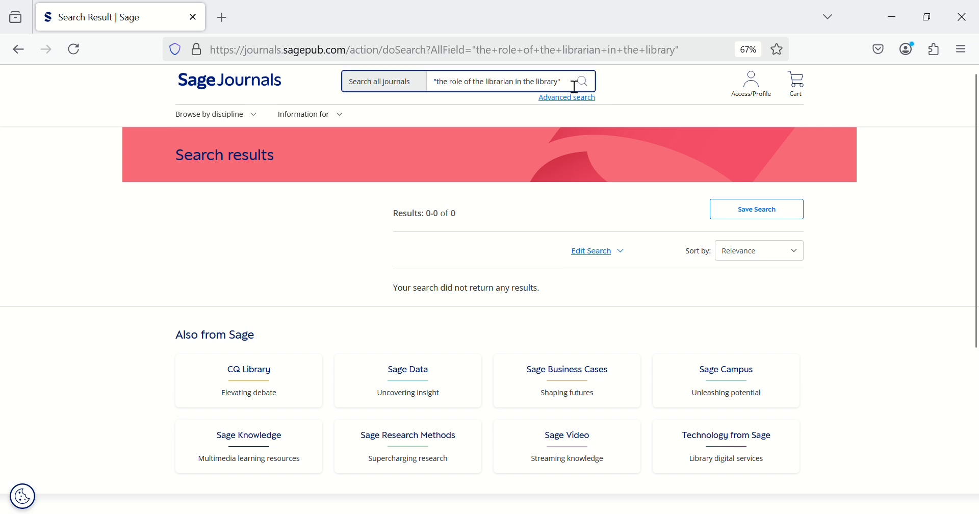
key(BackSpace)
key(BackSpace)
key(BackSpace)
key(BackSpace)
key(BackSpace)
key(BackSpace)
key(BackSpace)
key(BackSpace)
key(BackSpace)
key(BackSpace)
key(BackSpace)
key(BackSpace)
key(BackSpace)
key(BackSpace)
key(BackSpace)
key(BackSpace)
key(BackSpace)
key(BackSpace)
key(BackSpace)
key(BackSpace)
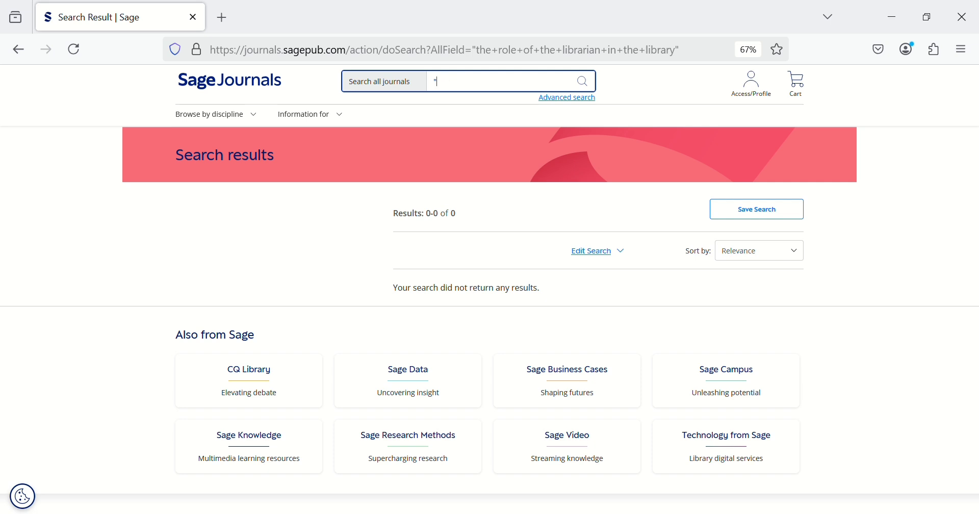
key(BackSpace)
text("the role)
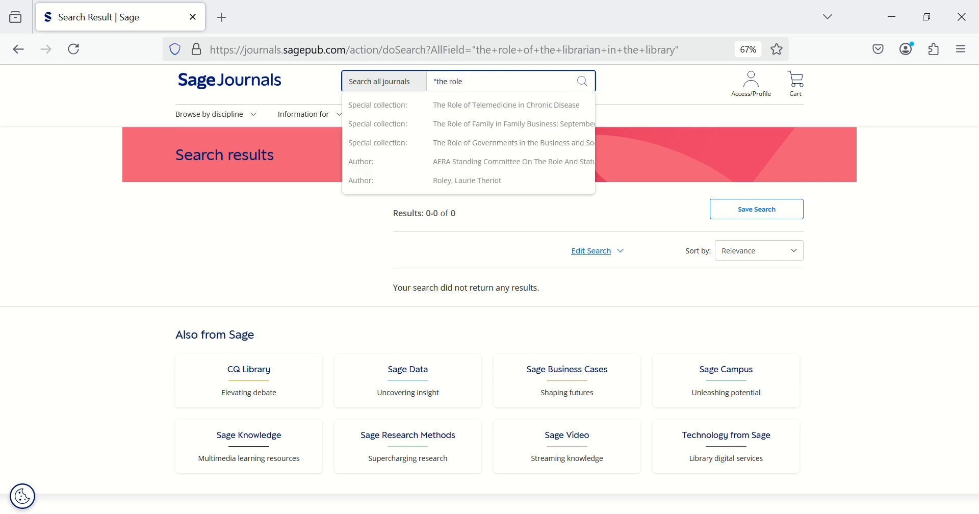
key(alt+Left)
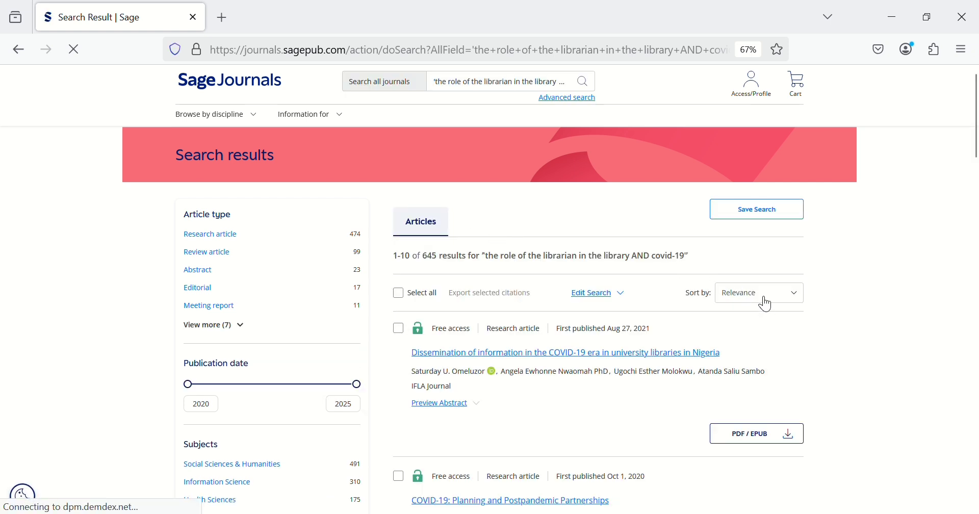
drag(977, 136, 977, 155)
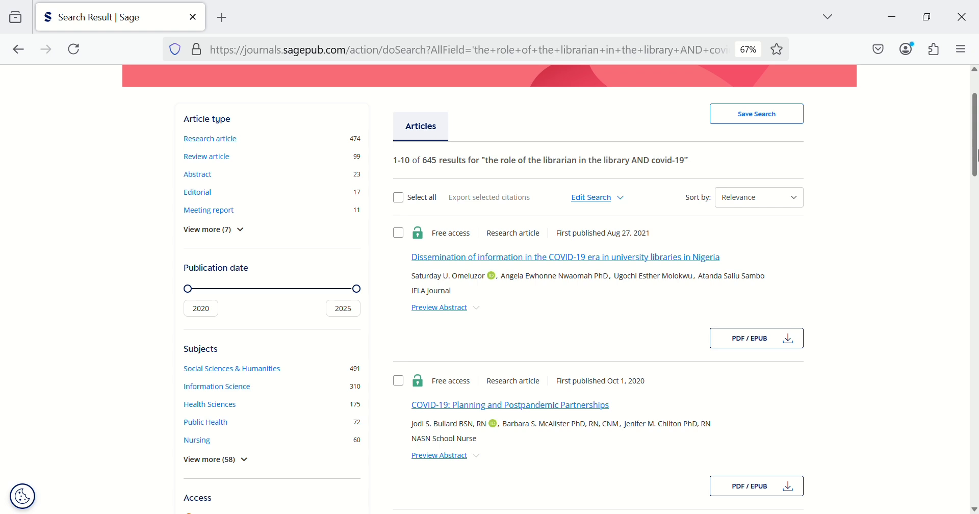
Search all journals for 'librarys' enclosed in single quotation marks
scroll(976, 156, up, 3)
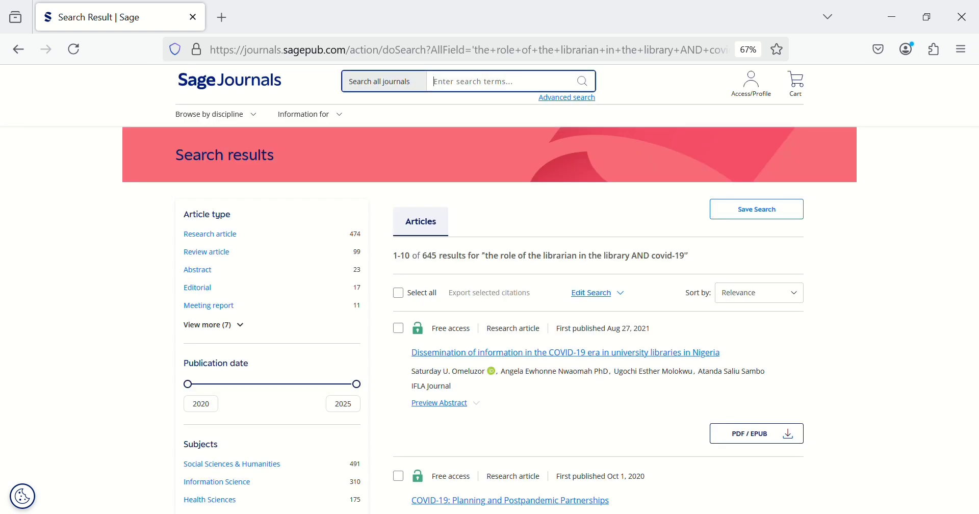
text(t)
text(library)
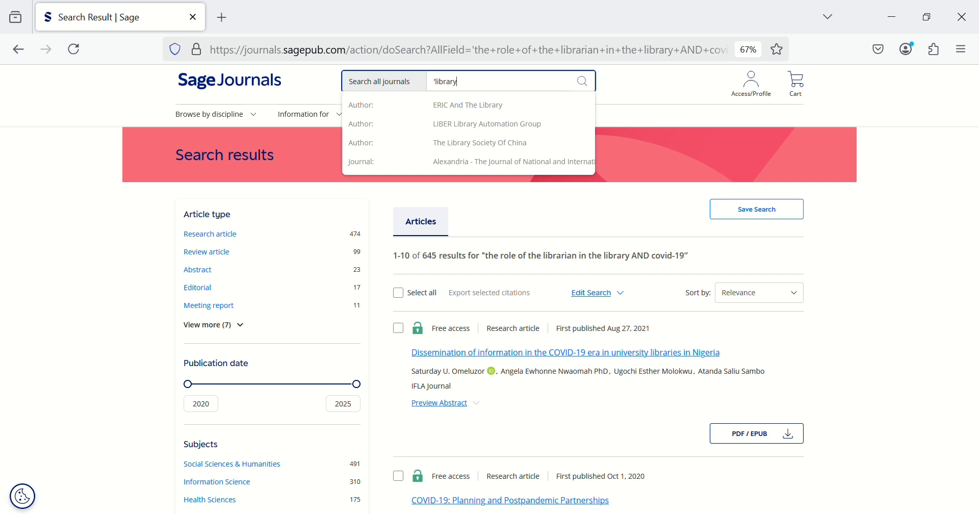
text(s)
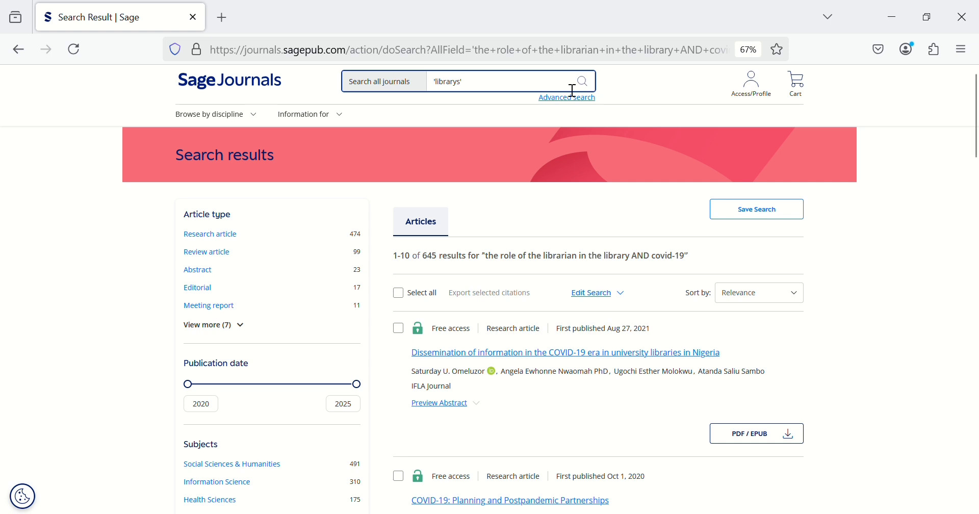
click(594, 81)
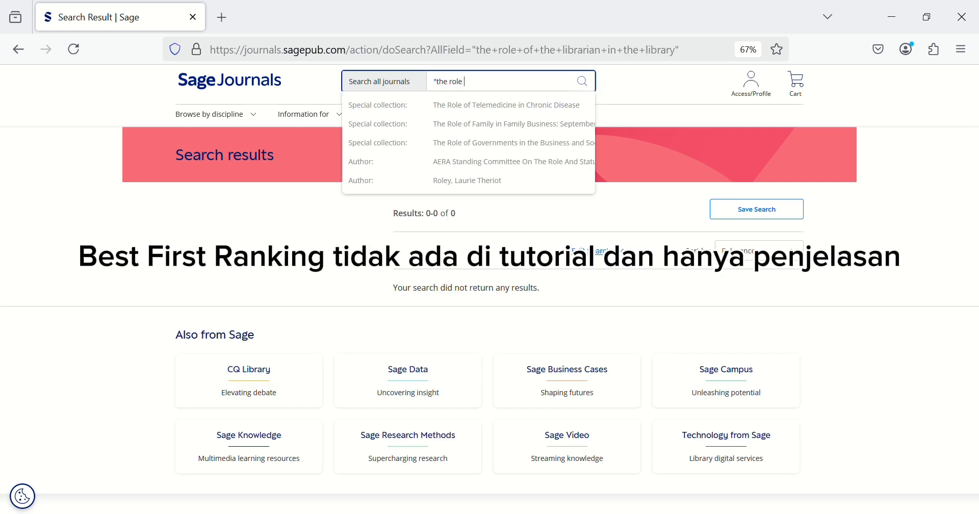
Search all journals for the double-quoted phrase "the role of the librarian in the library"
text(of the libra)
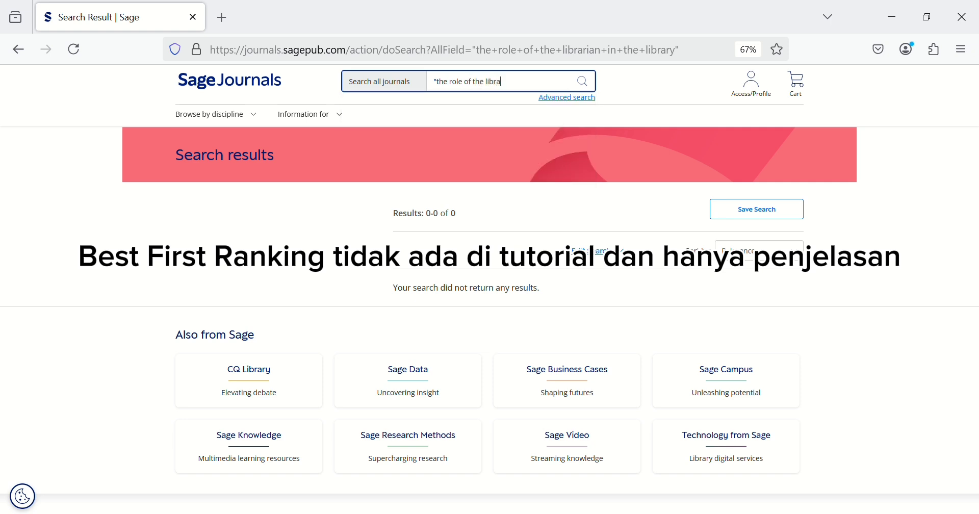
text(rian in the library")
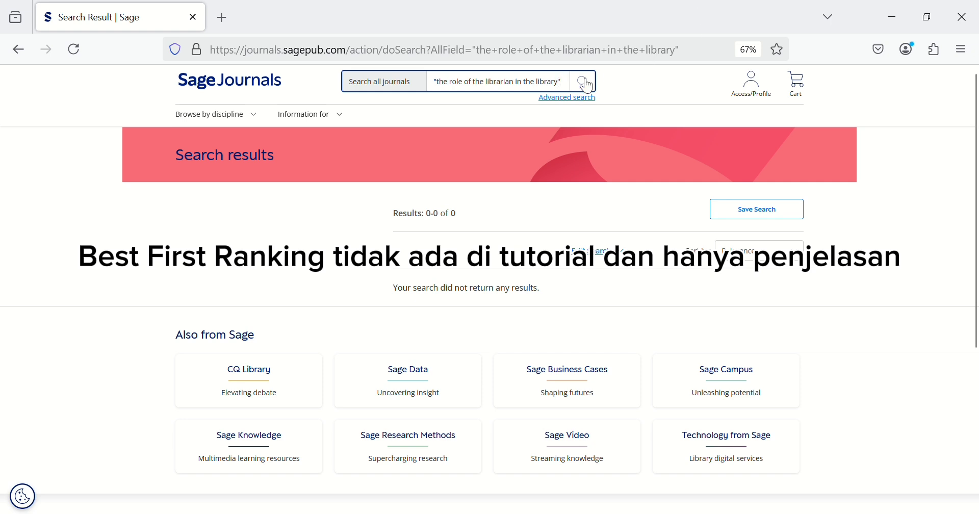
click(593, 85)
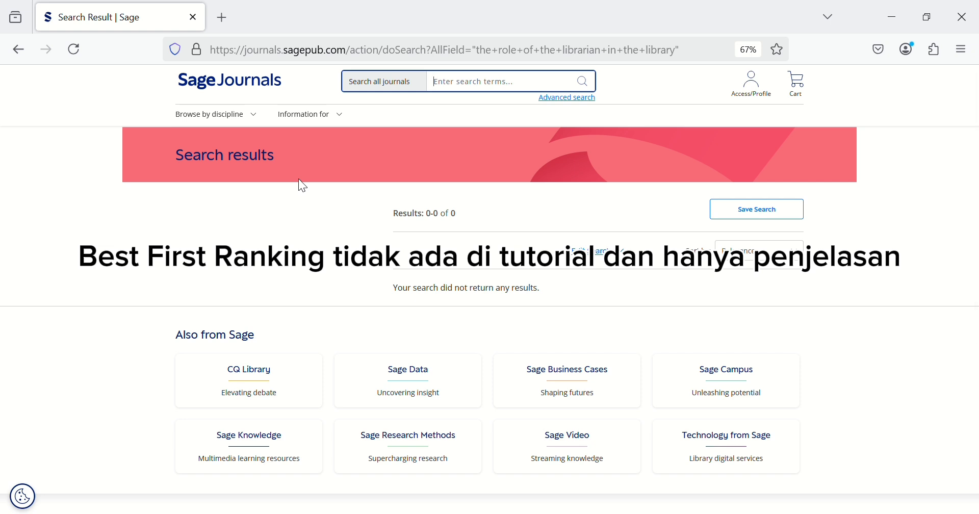
Search all journals for 'the role of the librarian in the library AND covid-19' in single quotation marks and look over the listed articles
text(tthe role)
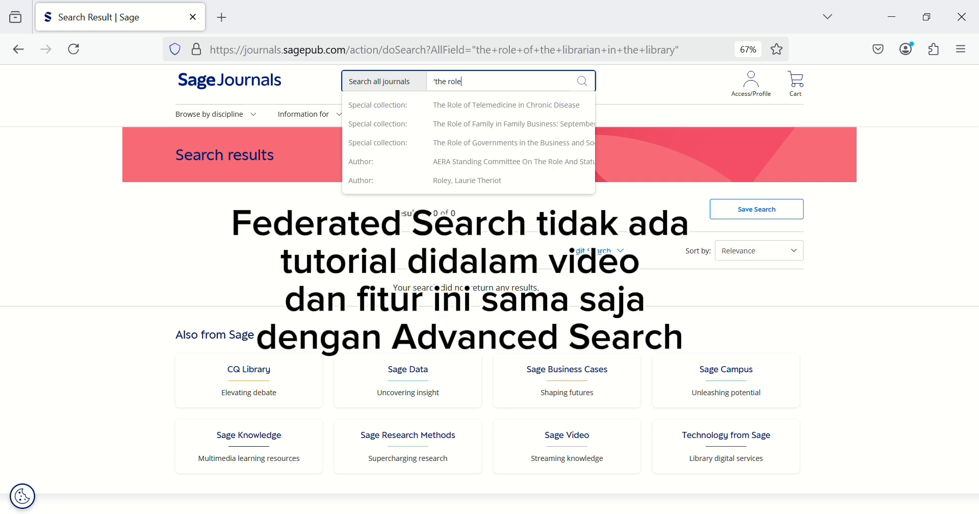
text( of the)
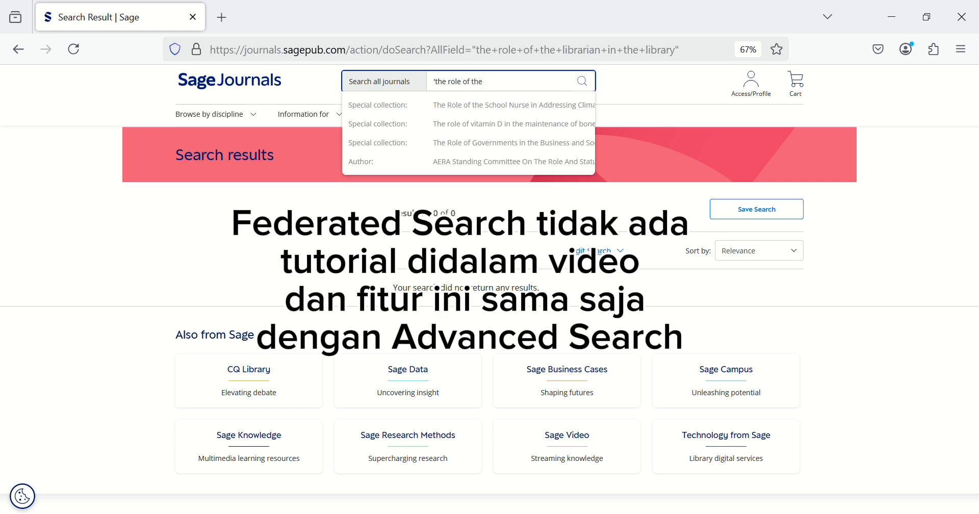
text( libra)
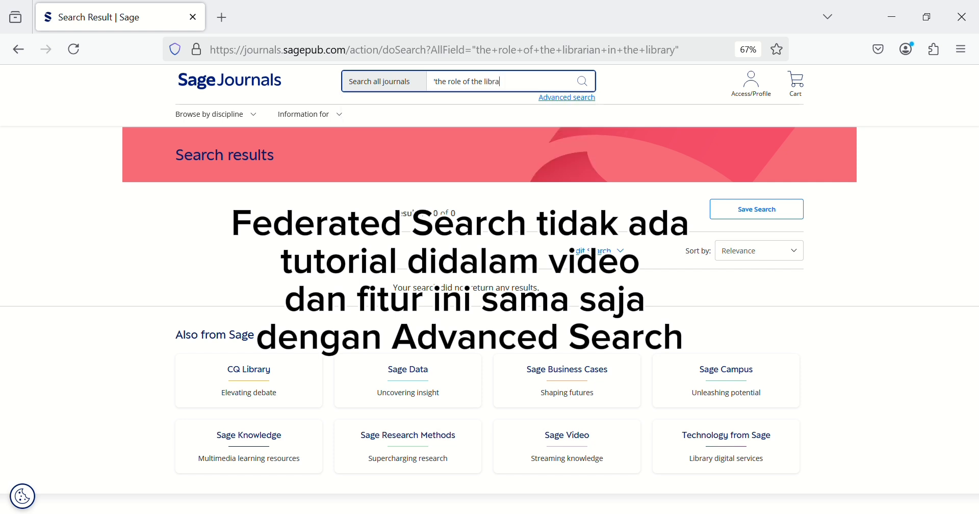
text(ian in the liba)
key(BackSpace)
text(rary AND)
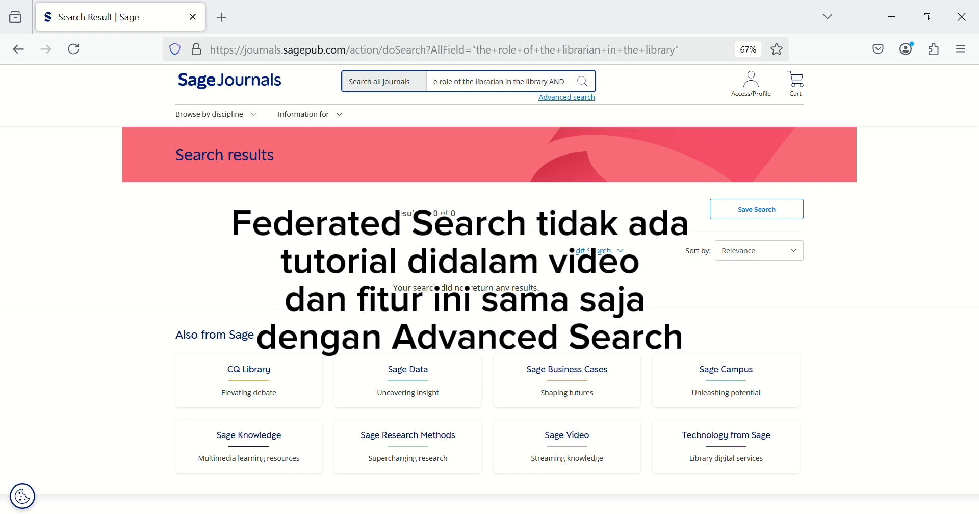
text( c)
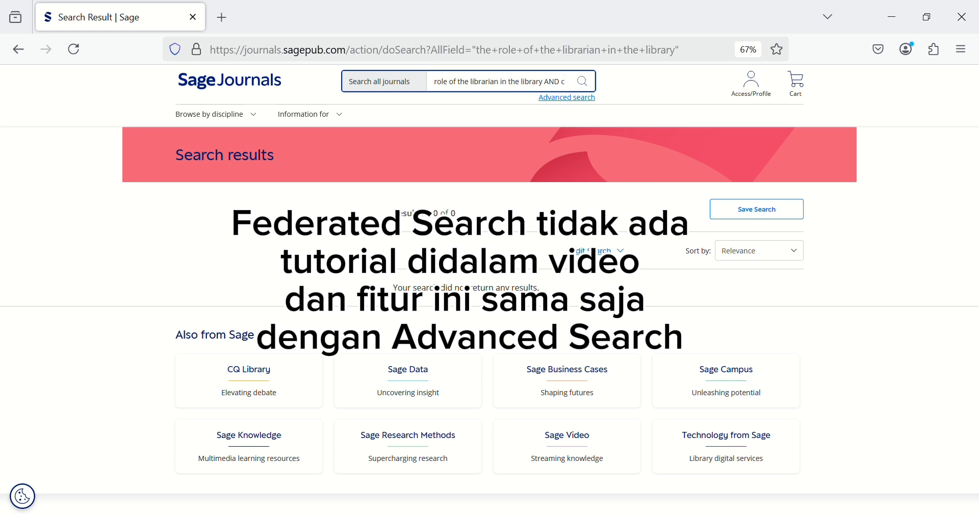
text(ovid)
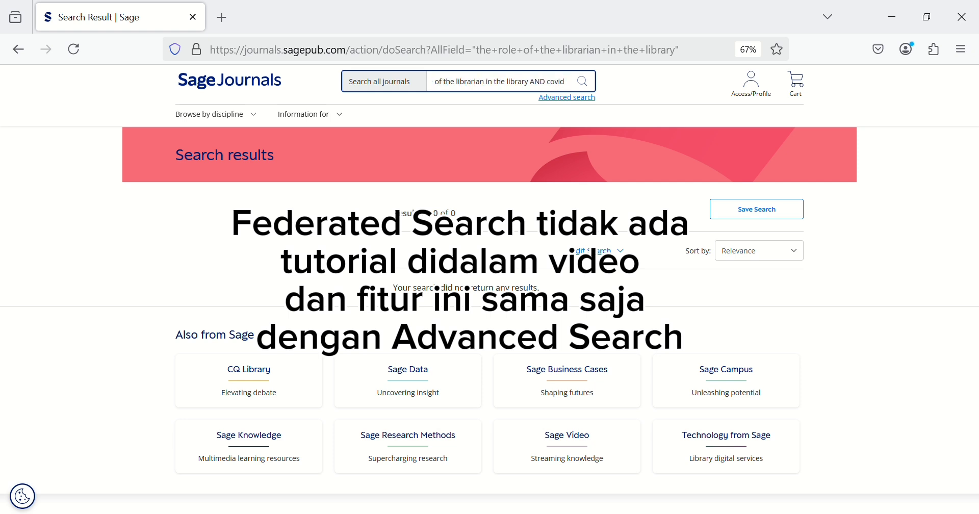
text(-19)
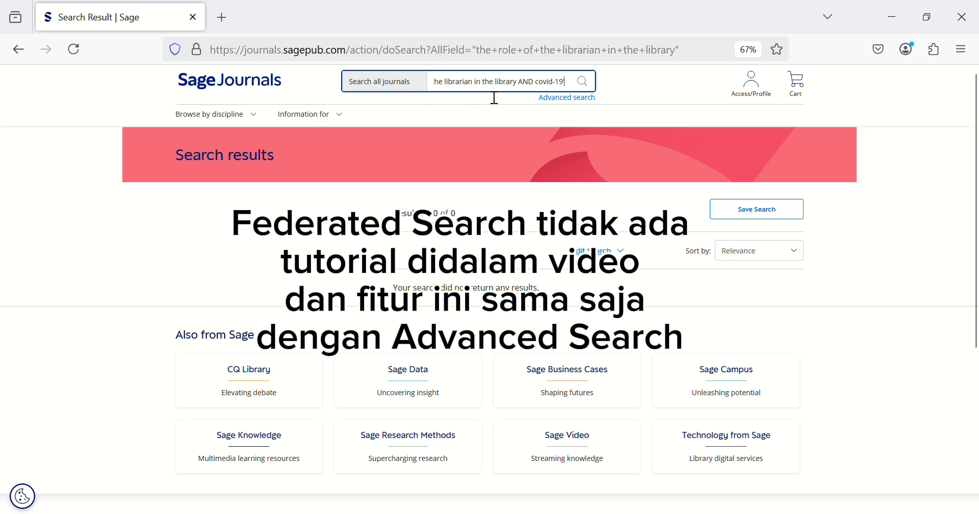
click(587, 87)
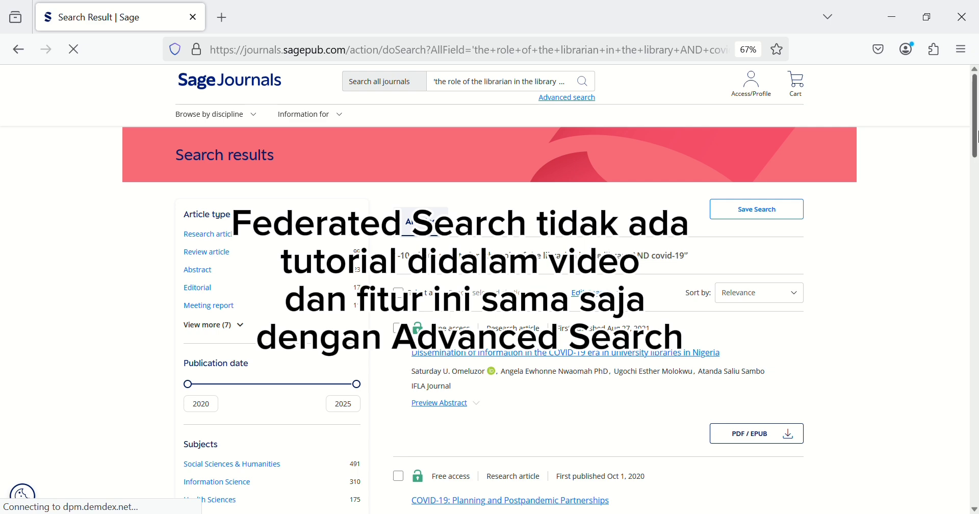
drag(975, 136, 976, 155)
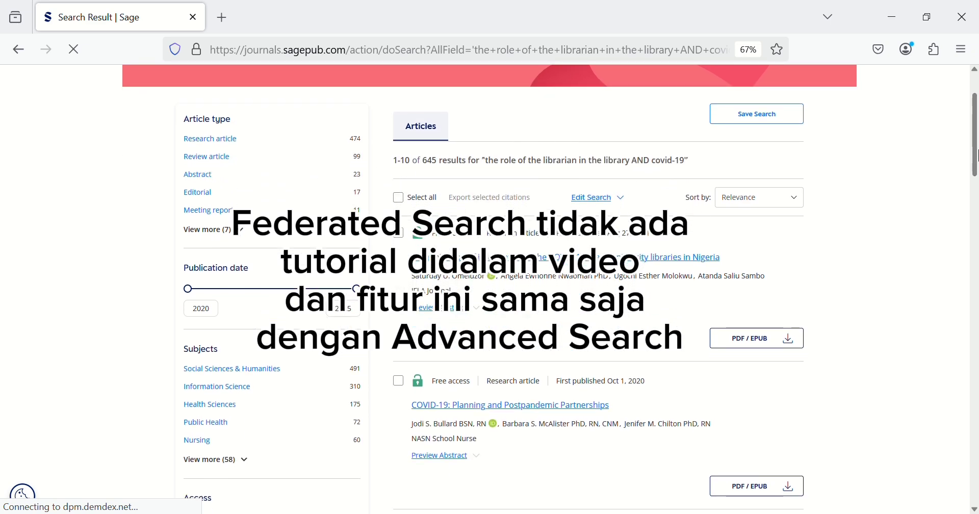